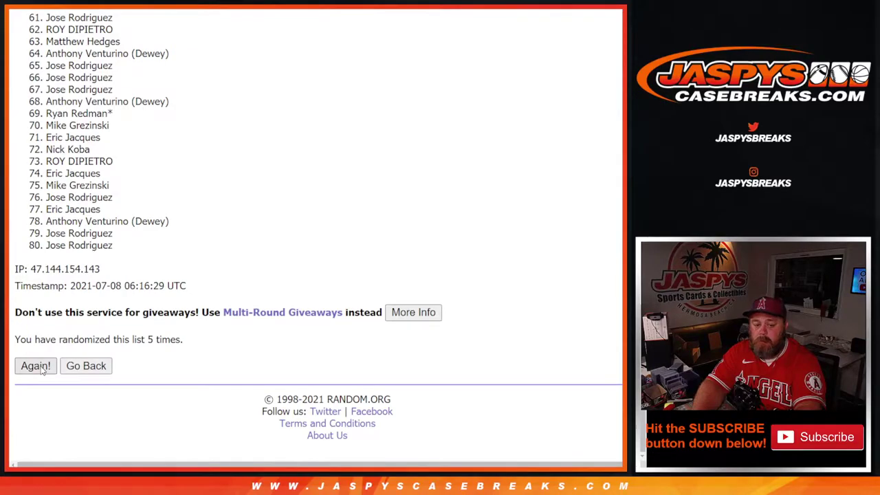
Keep reshuffling the list of participant names until it has been randomized nine times.
click(41, 370)
click(36, 366)
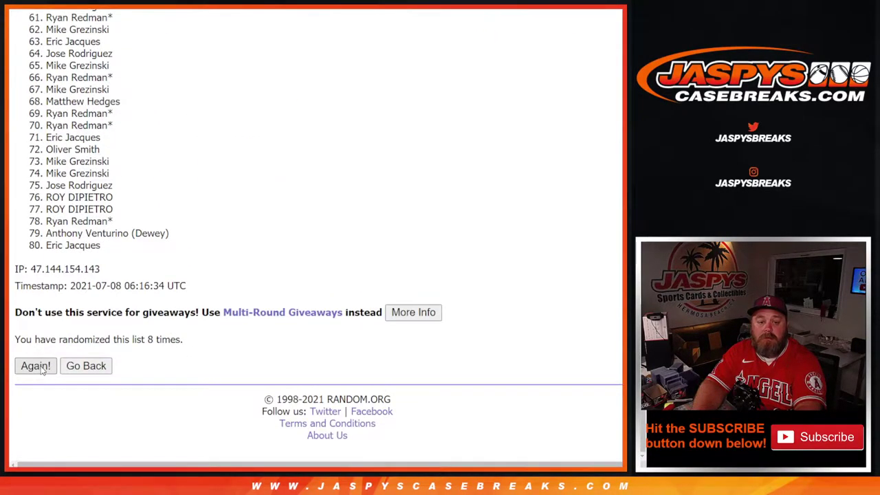
click(36, 367)
Copy all 80 randomized participant names into column A of the break spreadsheet, starting at A1.
drag(47, 187, 122, 363)
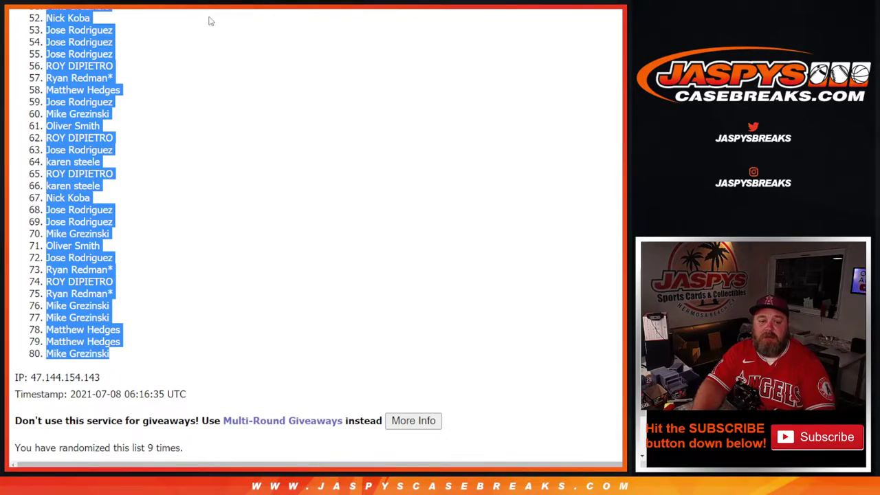
key(ctrl+Tab)
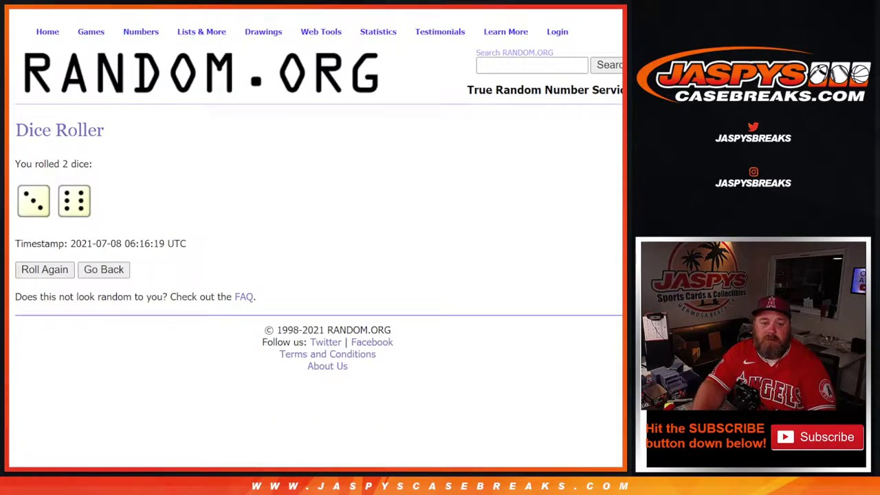
key(ctrl+Tab)
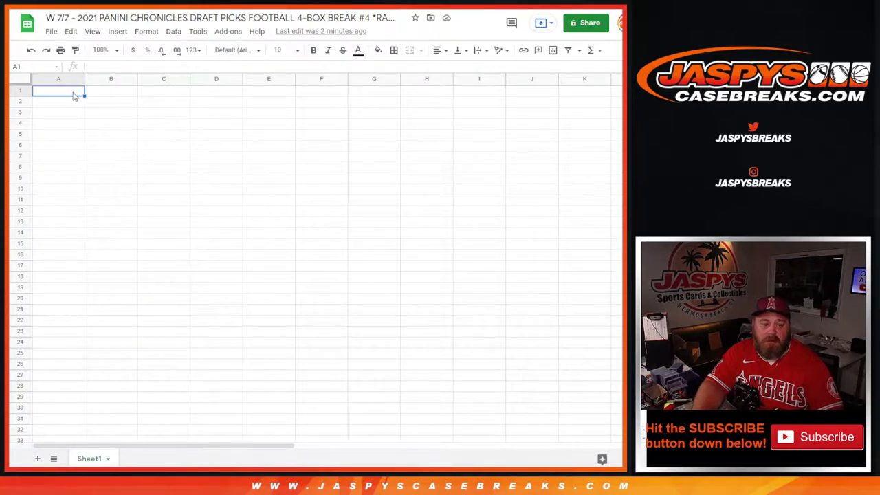
Switch to the college team list in the List Randomizer and randomize it nine times.
key(ctrl+Tab)
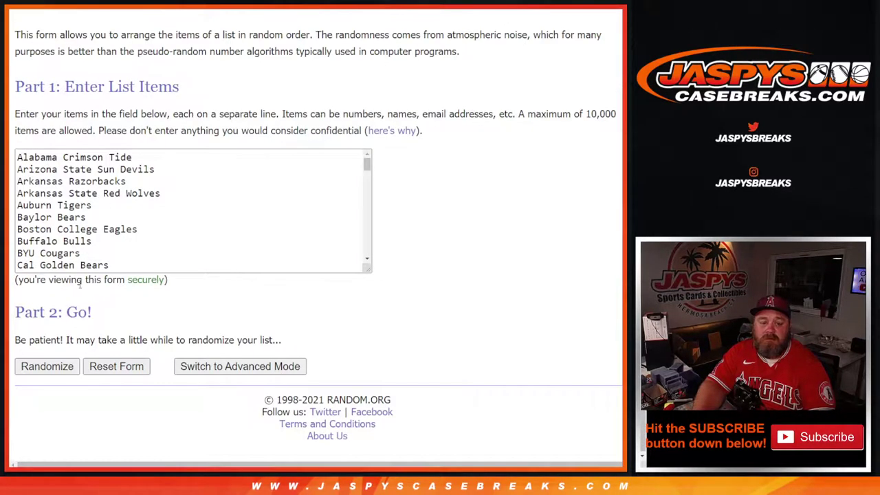
click(47, 366)
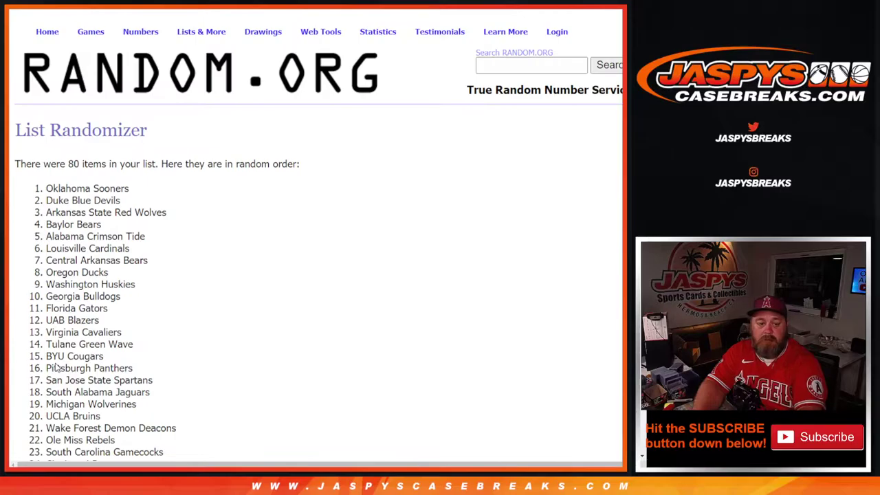
scroll(48, 366, down, 12)
click(36, 365)
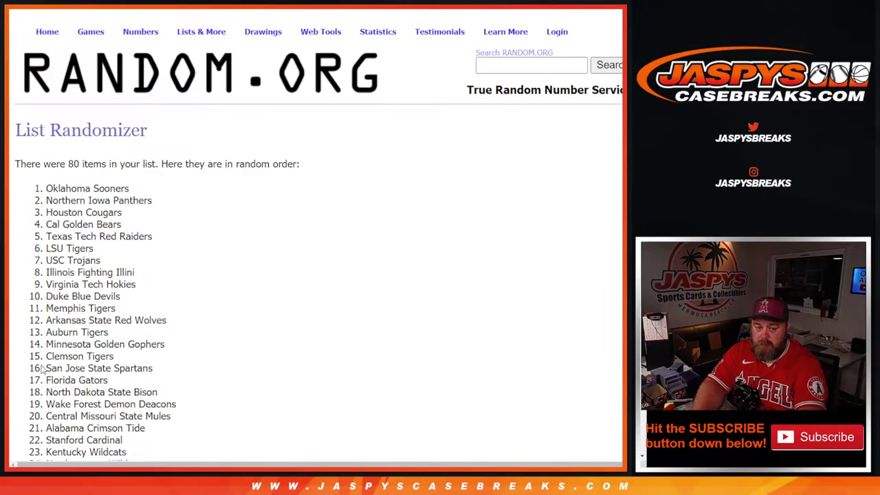
scroll(43, 369, down, 12)
click(36, 366)
scroll(42, 369, down, 12)
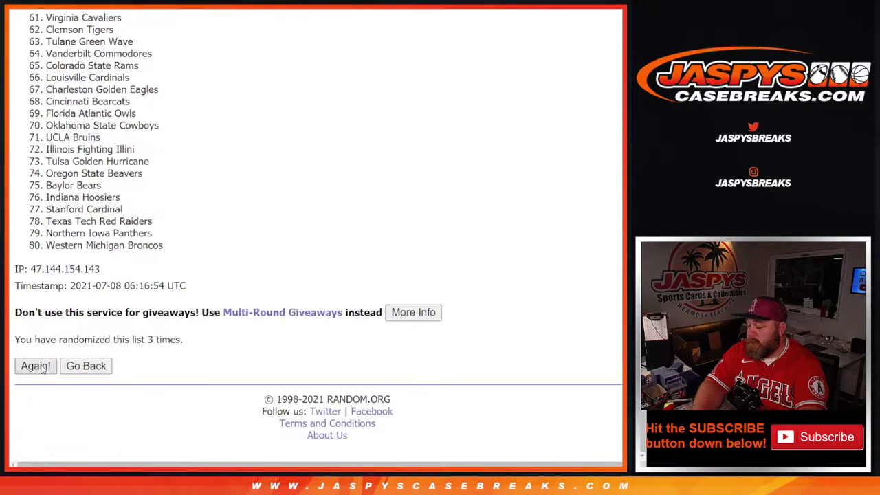
click(43, 369)
scroll(43, 370, down, 12)
click(42, 369)
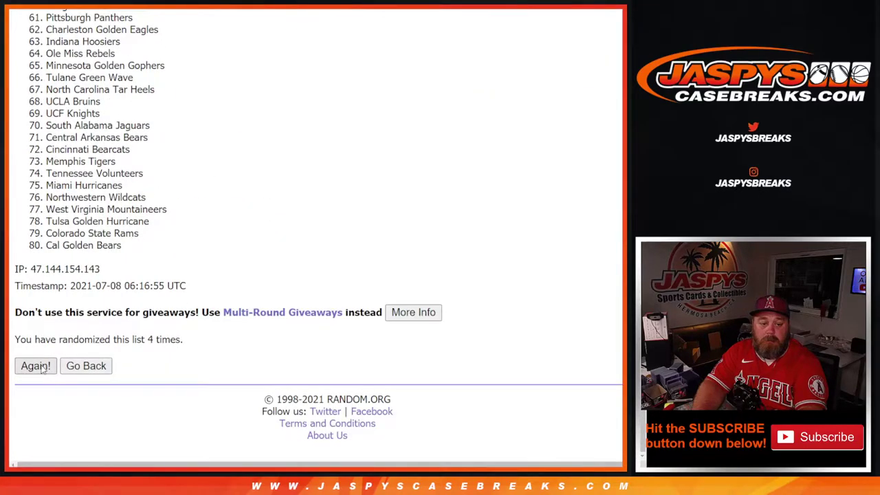
scroll(43, 370, down, 12)
click(36, 365)
scroll(43, 369, down, 10)
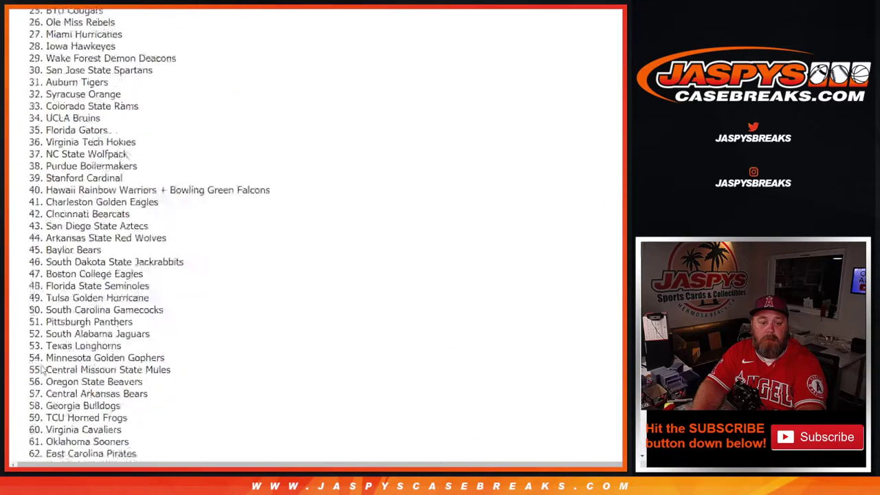
click(35, 366)
scroll(42, 369, down, 10)
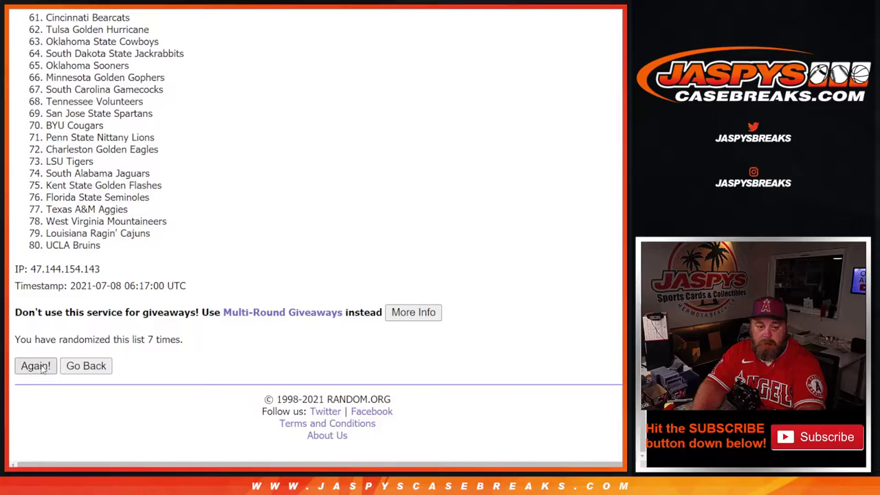
click(36, 366)
scroll(43, 369, down, 10)
click(42, 369)
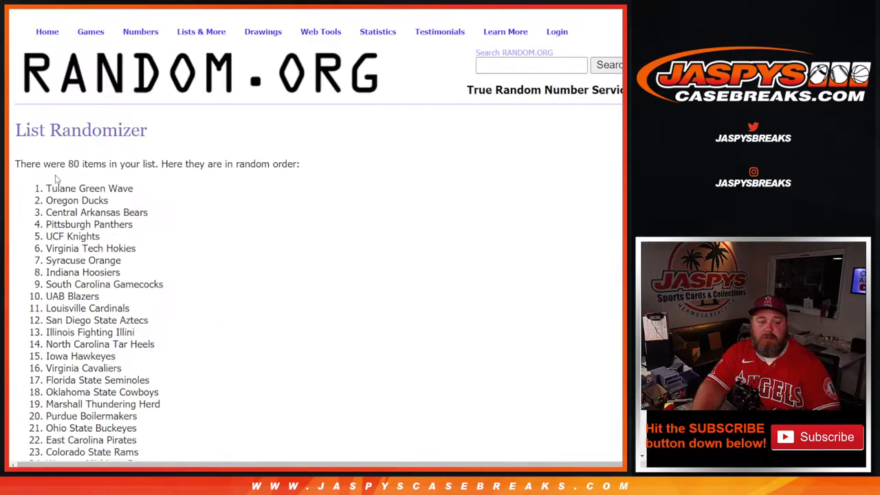
Copy all 80 randomized team names into column B of the break spreadsheet, starting at B1.
drag(47, 189, 160, 247)
key(ctrl+c)
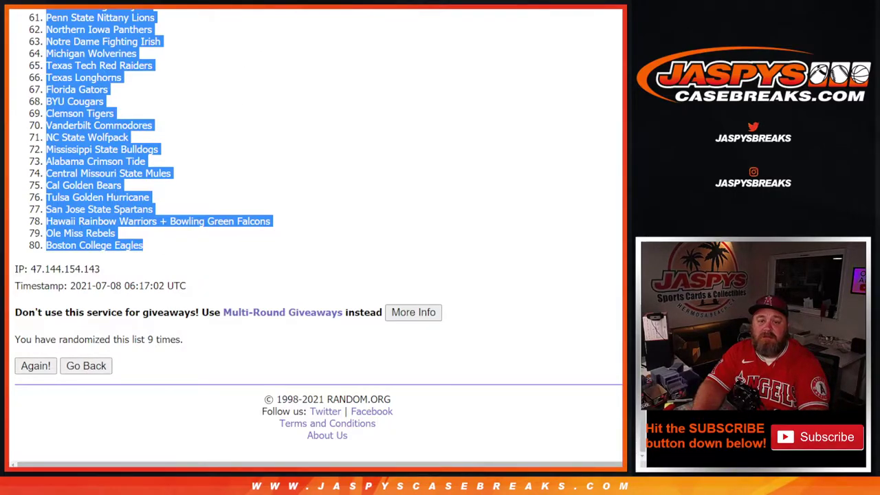
click(279, 9)
click(123, 97)
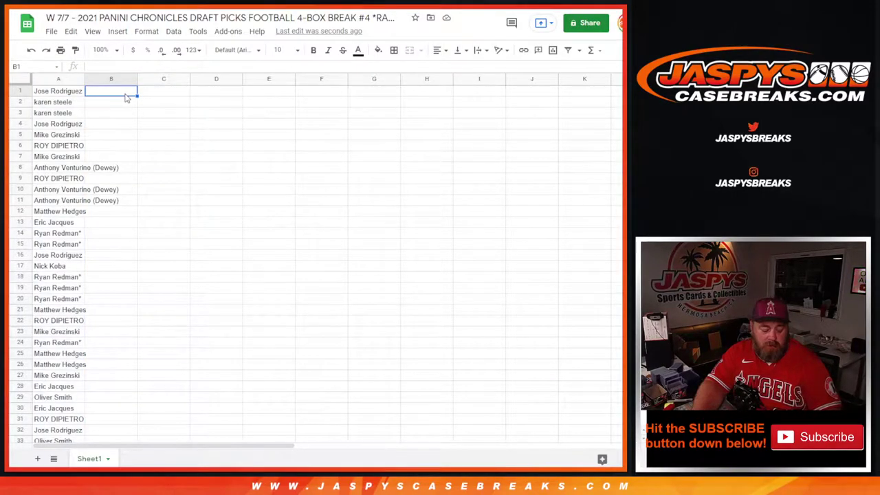
key(ctrl+v)
Format the whole sheet in bold Default (Arial) at size 14, and fit columns A and B to their contents.
click(17, 82)
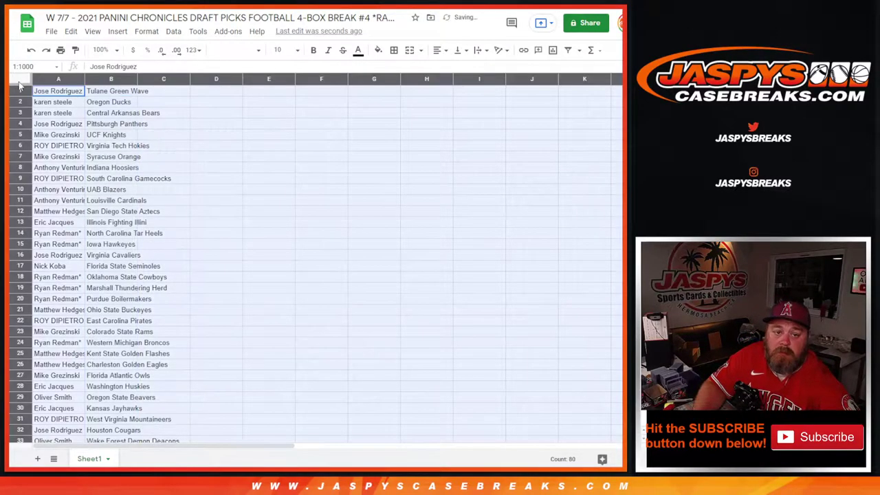
click(235, 51)
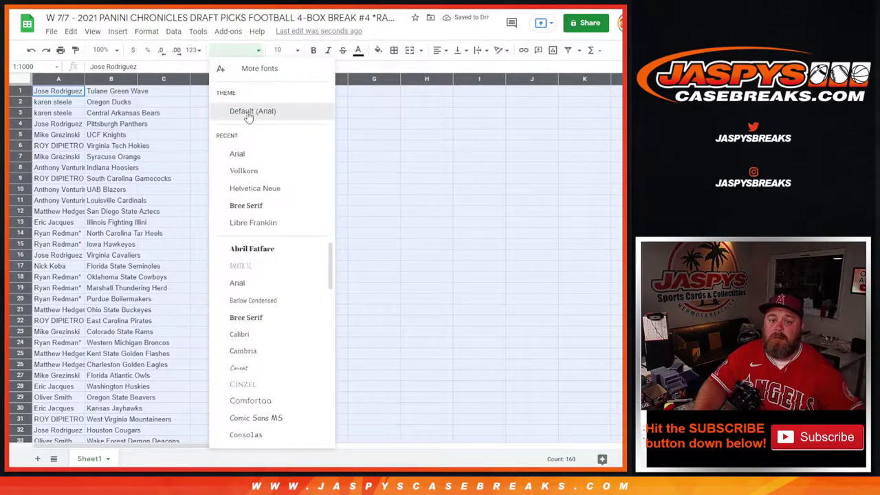
click(253, 111)
click(288, 50)
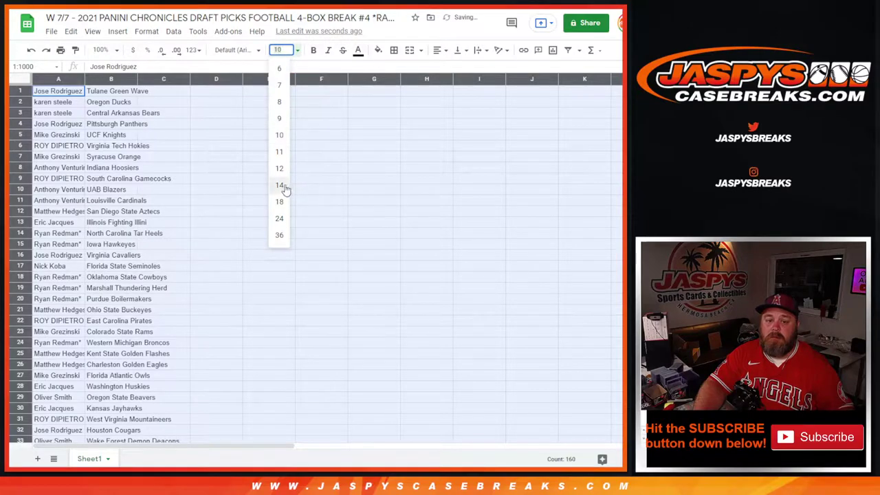
click(279, 185)
click(313, 50)
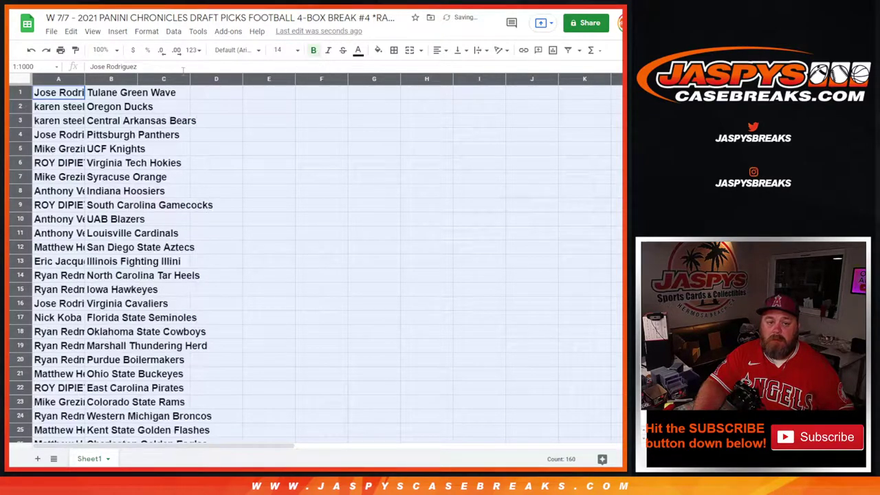
double_click(83, 79)
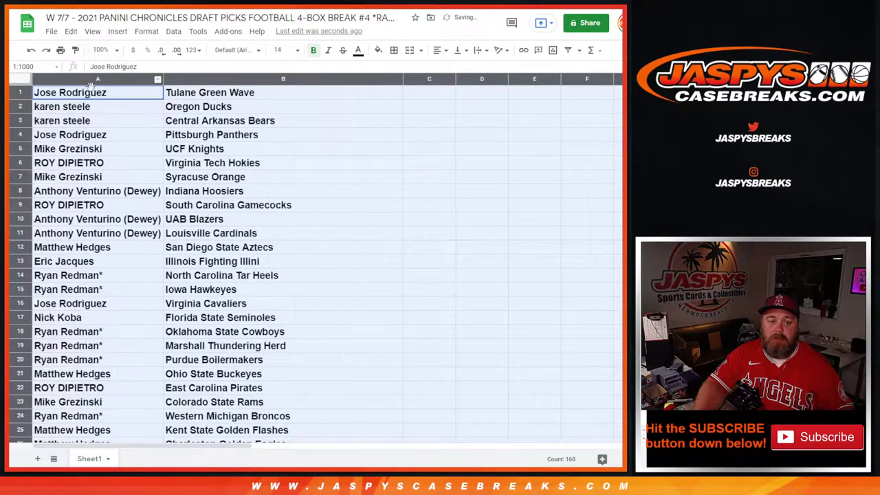
click(96, 94)
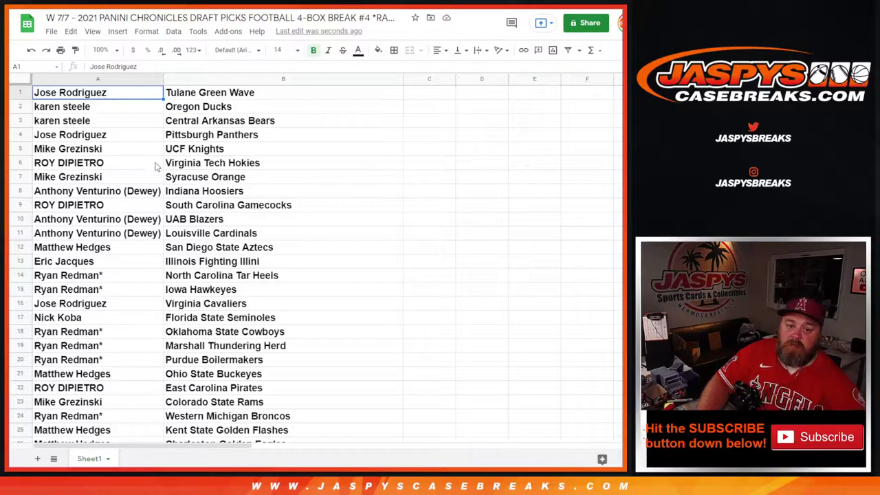
Review the name and team pairings in blocks of twenty rows, from row 1 through row 80.
drag(108, 99, 231, 373)
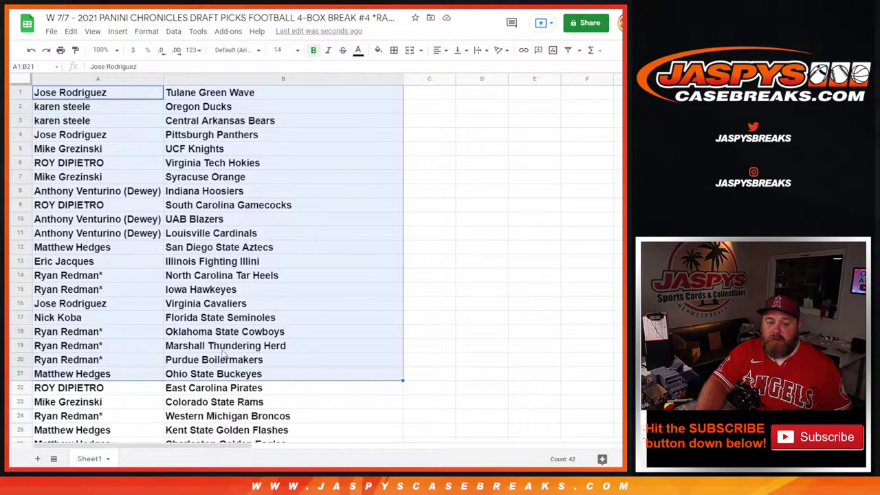
click(201, 195)
drag(127, 96, 217, 365)
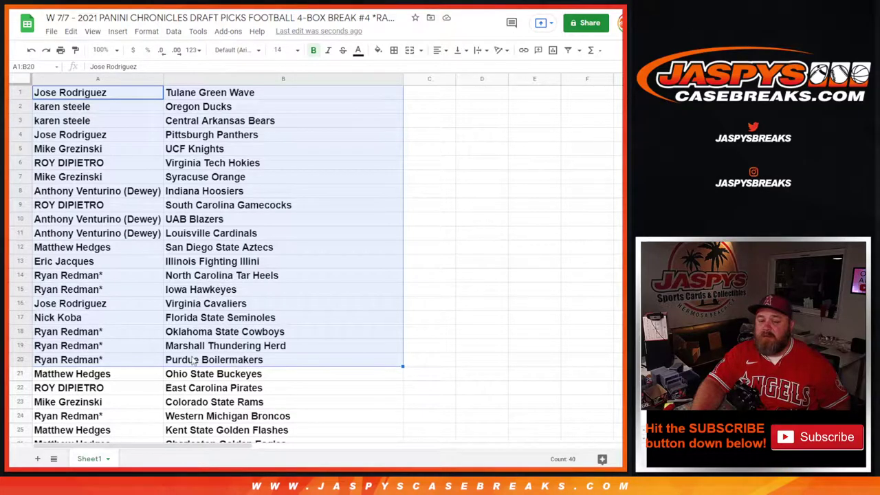
scroll(193, 360, down, 10)
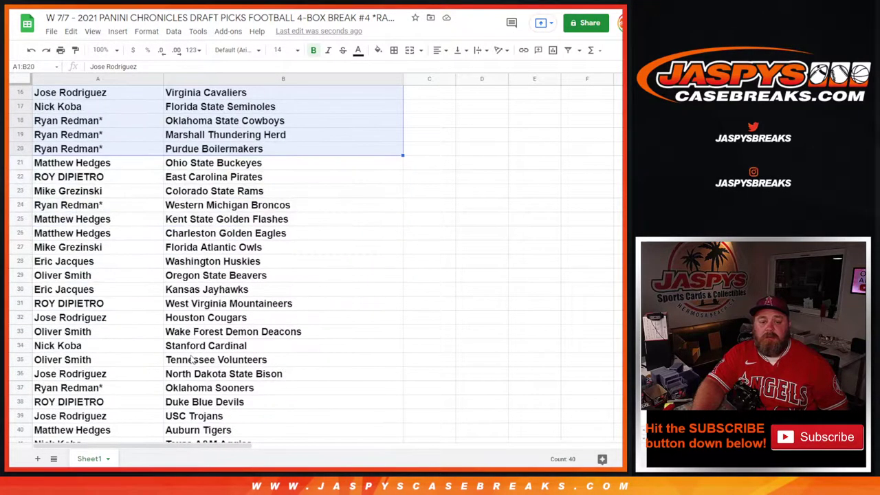
drag(80, 99, 245, 363)
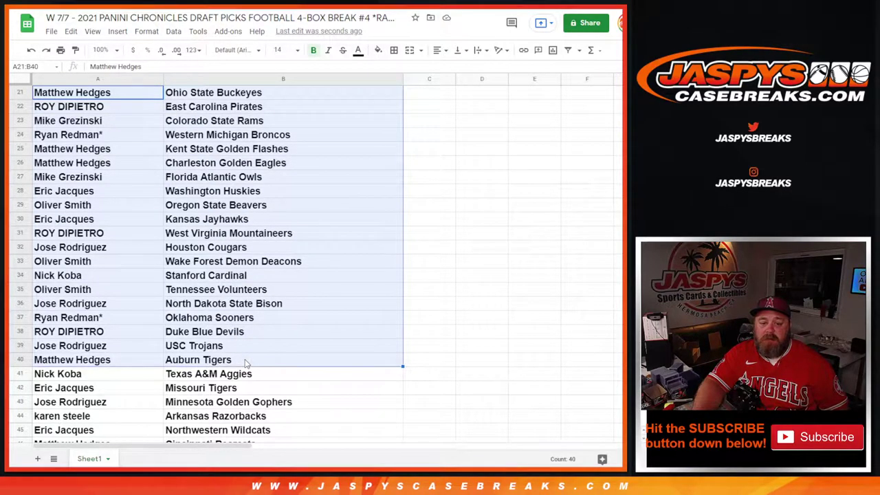
scroll(173, 398, down, 1)
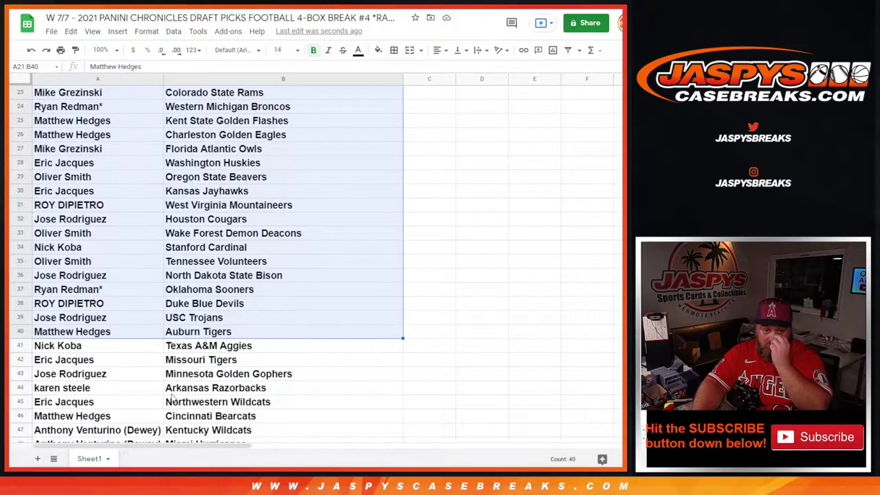
scroll(172, 397, down, 7)
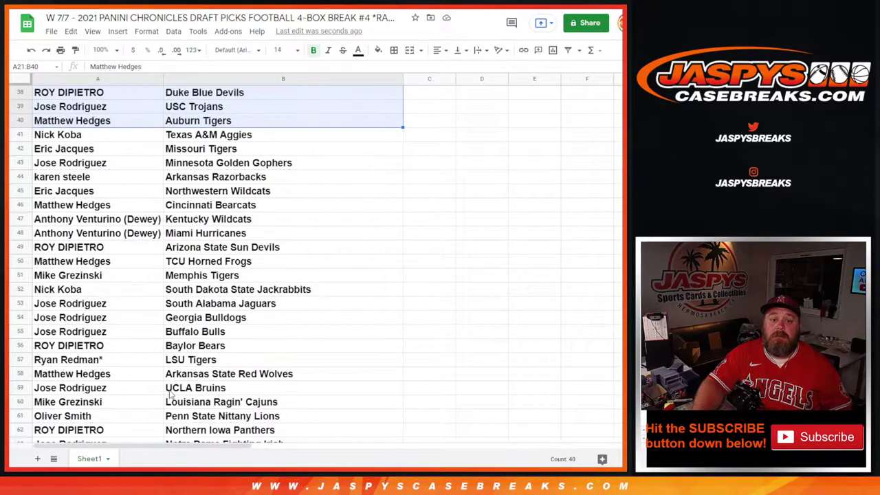
scroll(171, 393, down, 2)
drag(81, 93, 294, 356)
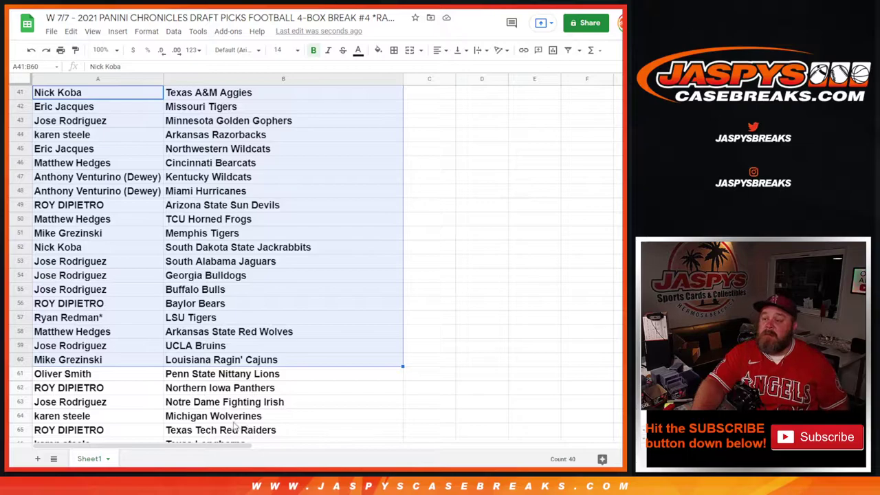
scroll(127, 418, down, 1)
scroll(126, 418, down, 6)
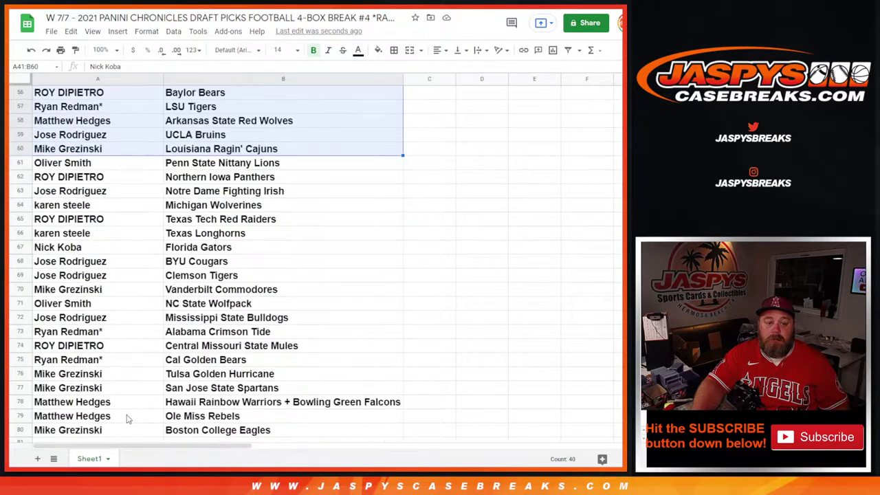
drag(78, 94, 251, 357)
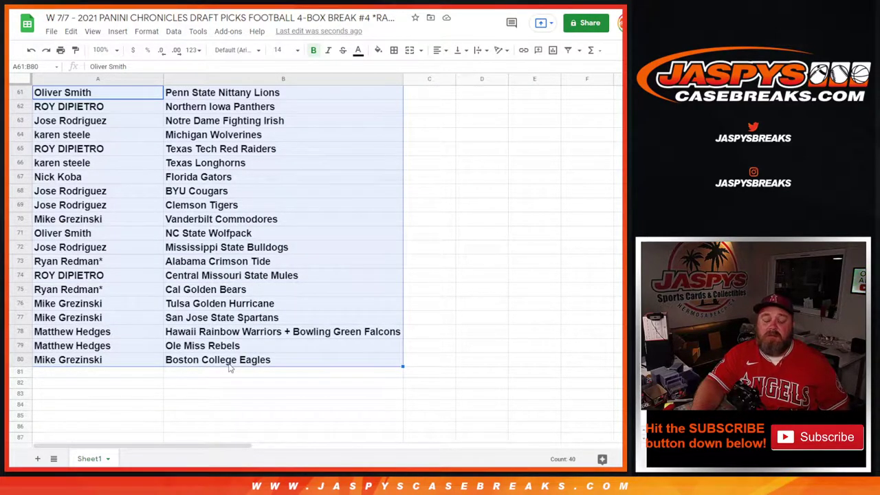
click(251, 371)
Apply all borders to A1:B80 and sort the sheet A → Z by the participant names in column A.
drag(251, 360, 222, 30)
click(394, 50)
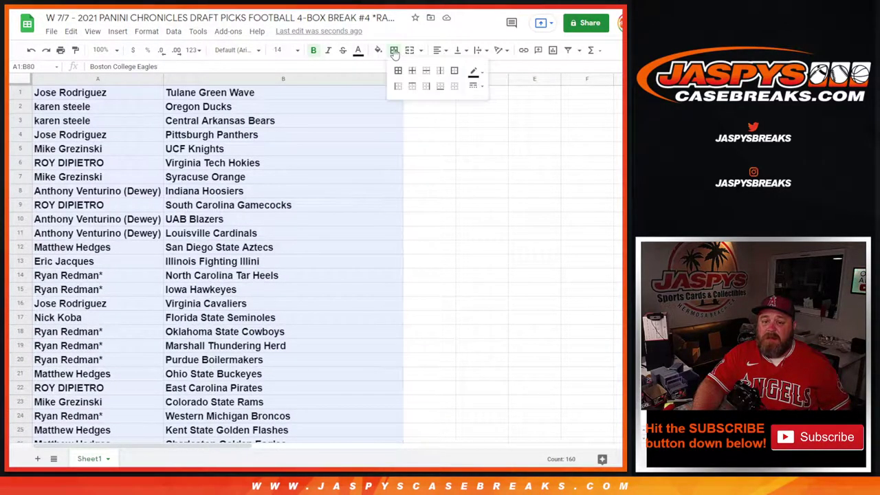
click(399, 70)
click(334, 137)
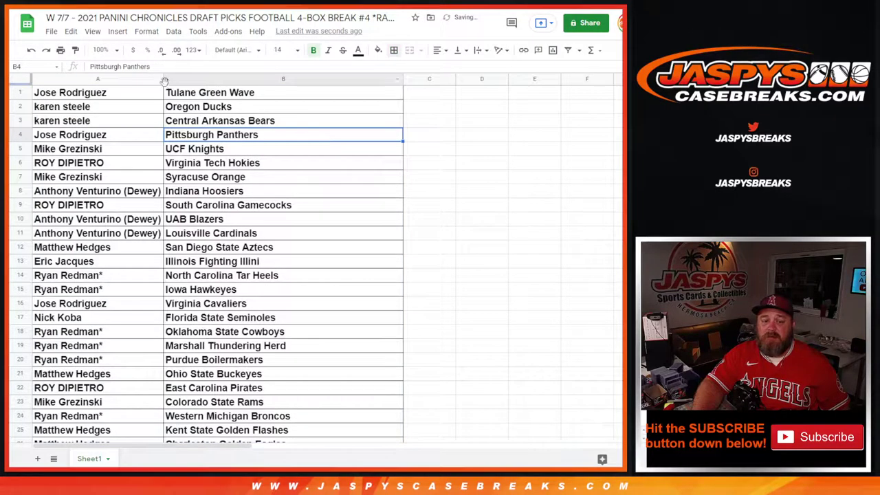
right_click(157, 80)
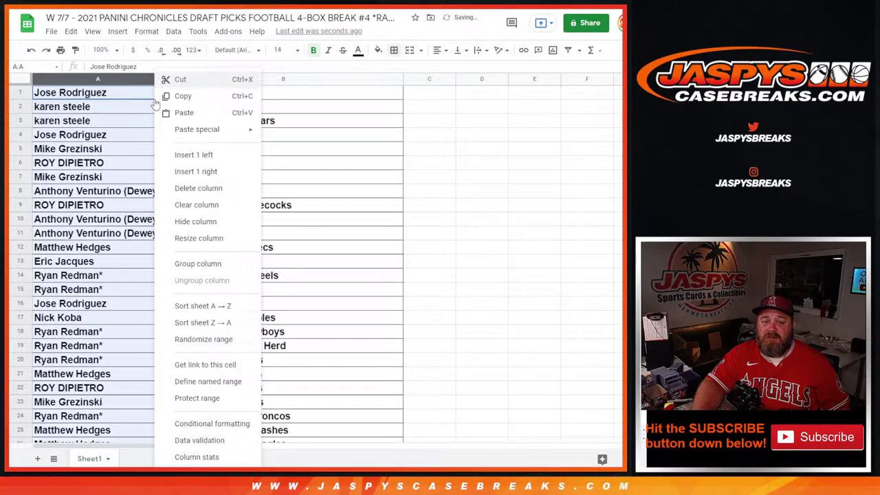
click(206, 305)
Review the teams assigned to each participant by highlighting each participant's block of rows in turn, from A1:B5 through A71:B80.
drag(52, 92, 229, 152)
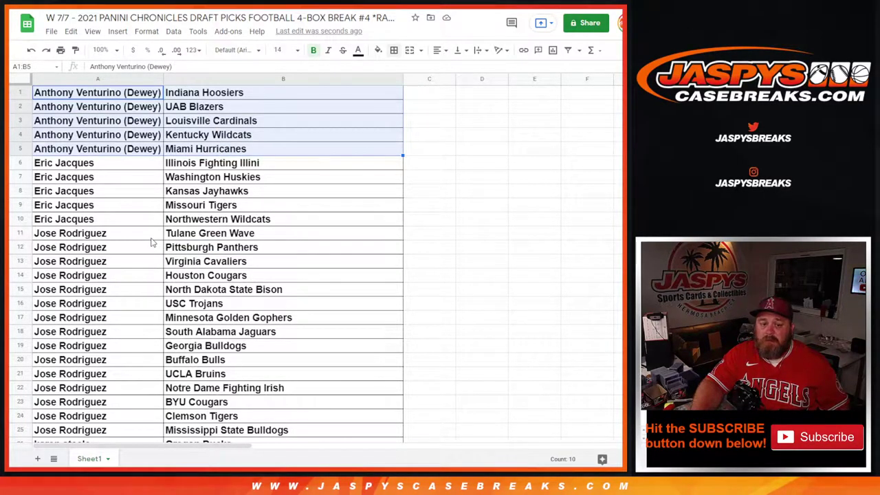
drag(95, 165, 227, 220)
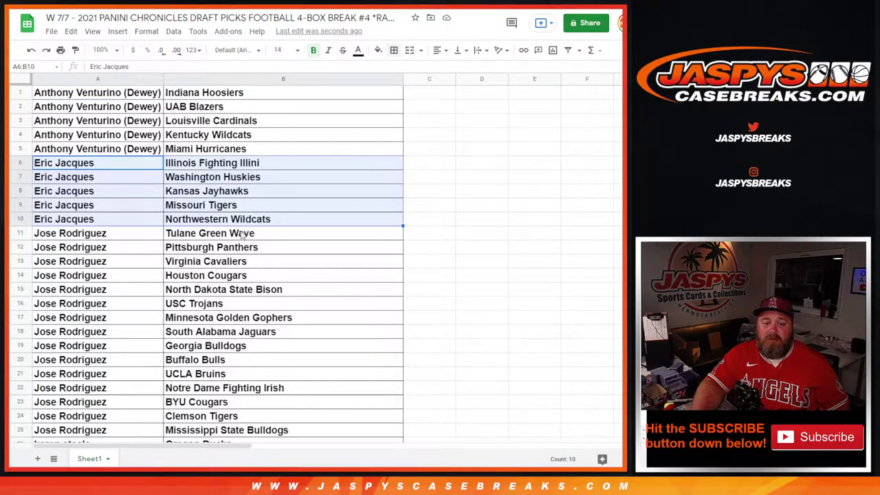
scroll(157, 313, down, 3)
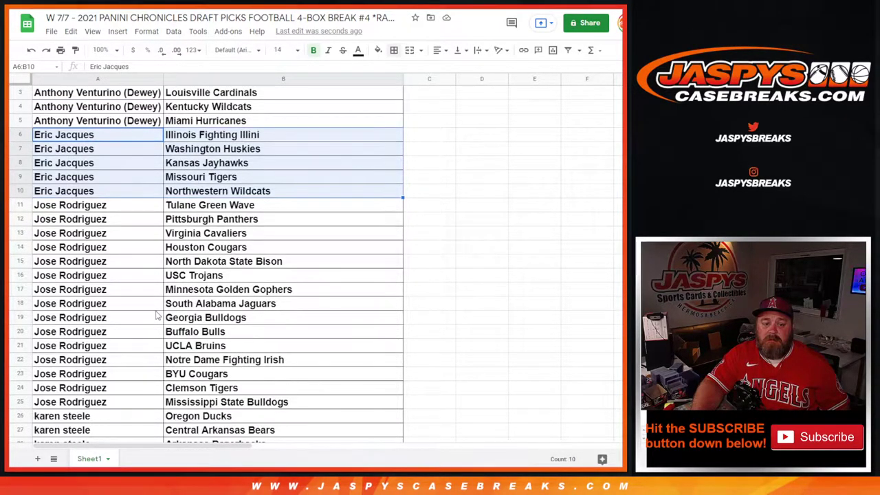
click(105, 164)
drag(105, 164, 245, 364)
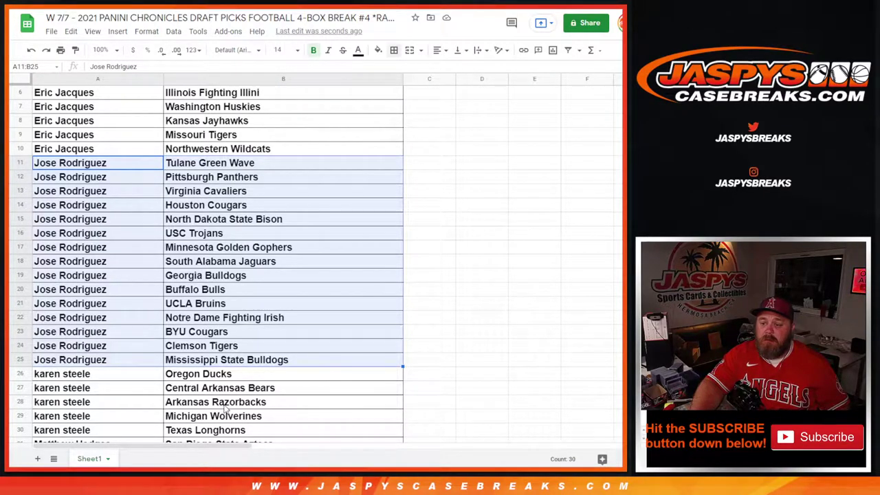
scroll(212, 372, down, 4)
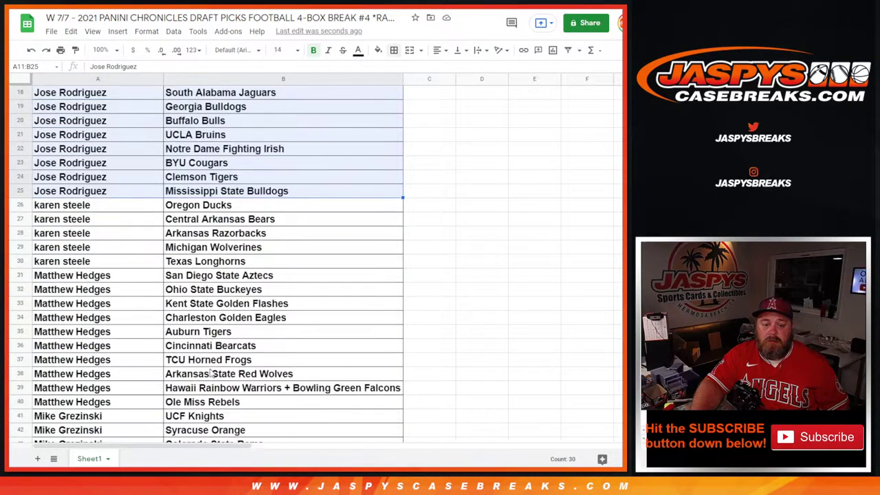
drag(121, 208, 208, 266)
scroll(134, 307, down, 3)
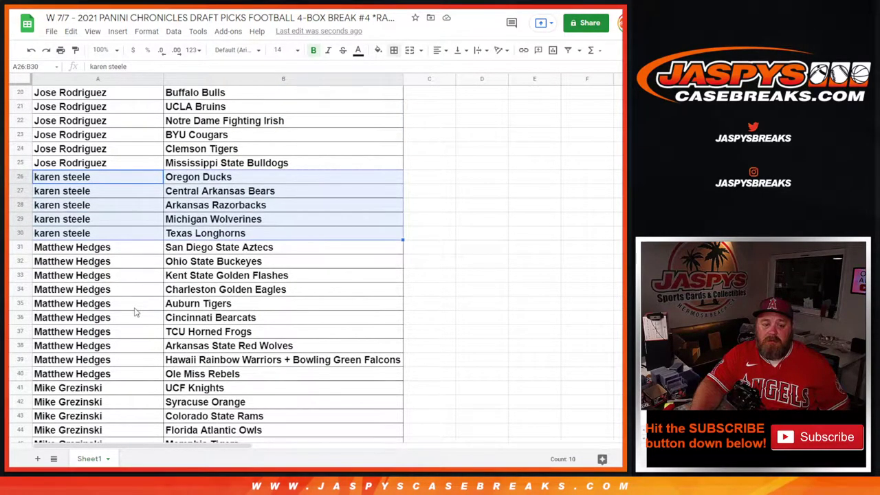
drag(118, 180, 241, 309)
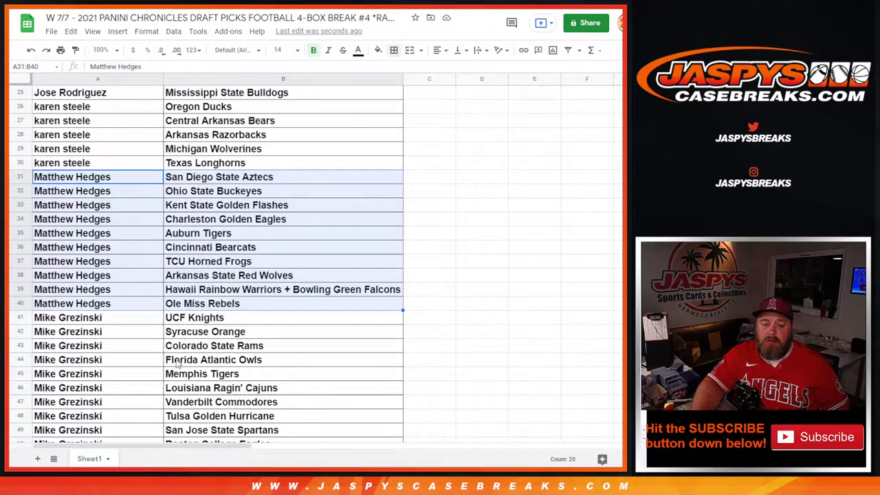
scroll(176, 364, down, 5)
drag(125, 178, 222, 303)
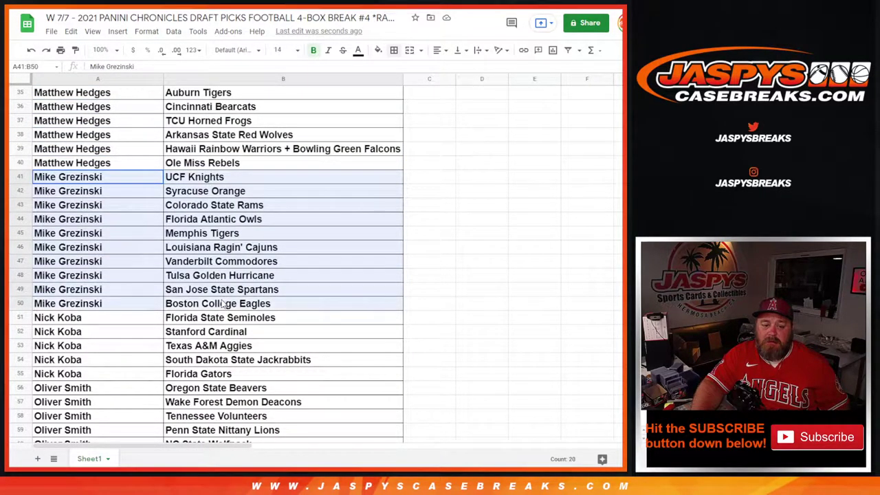
scroll(143, 253, down, 5)
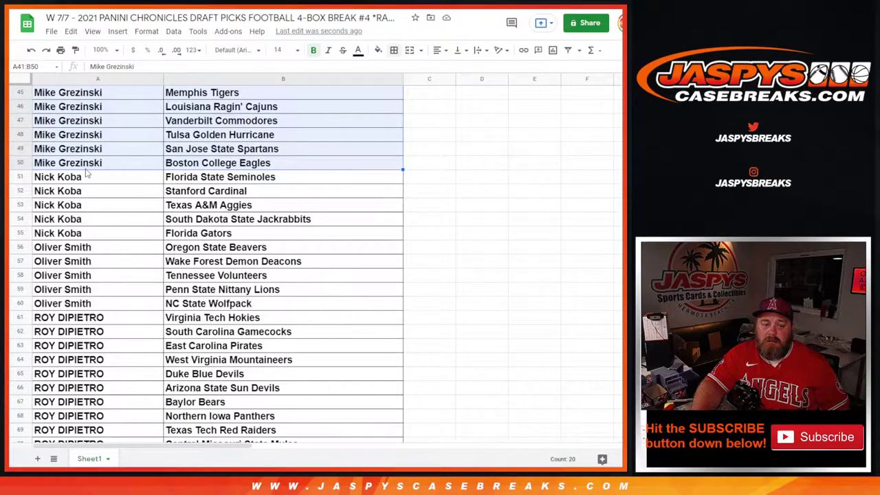
drag(86, 178, 206, 237)
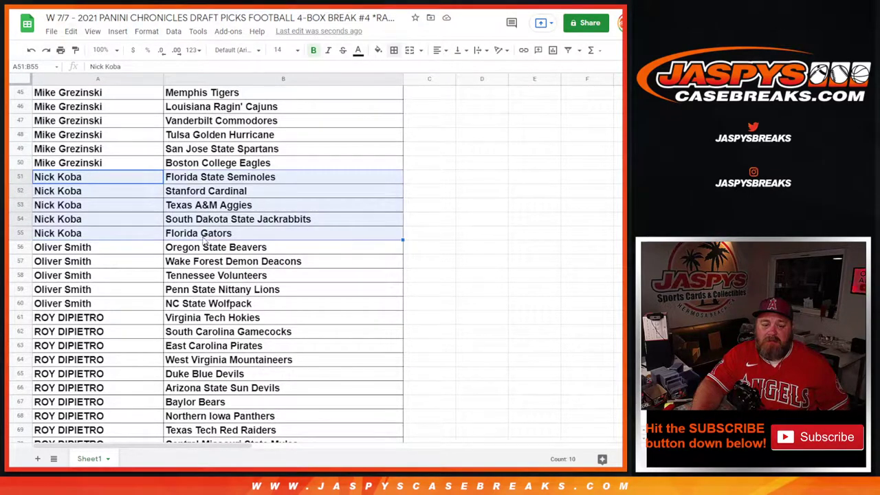
scroll(140, 262, down, 3)
drag(116, 183, 211, 242)
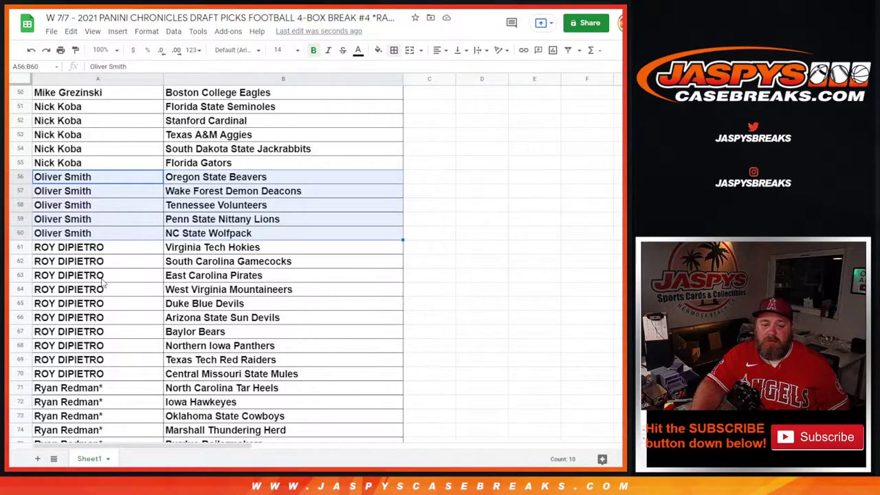
scroll(103, 282, down, 4)
drag(109, 154, 235, 272)
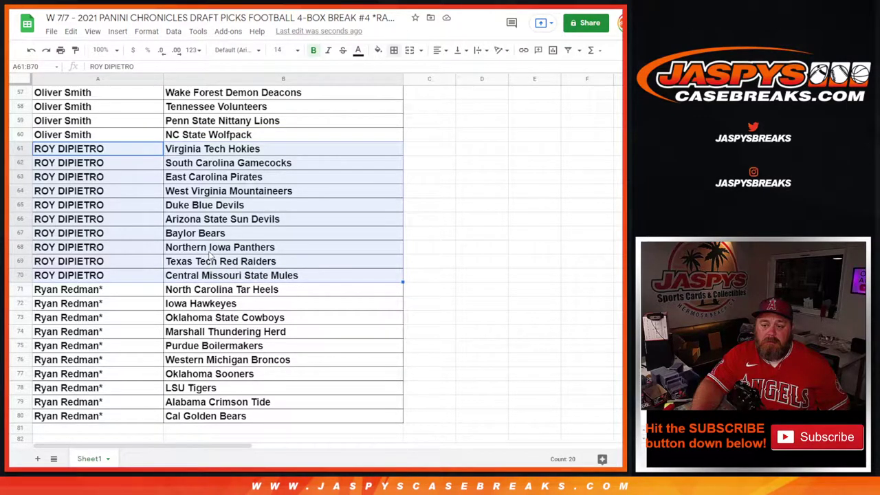
scroll(209, 255, down, 2)
drag(143, 226, 212, 347)
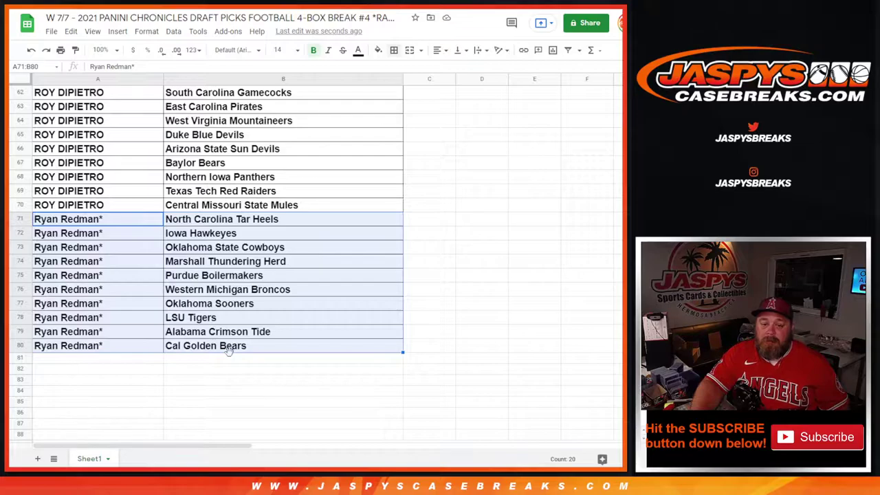
Sort the whole sheet A → Z by the team names in column B.
scroll(227, 351, up, 12)
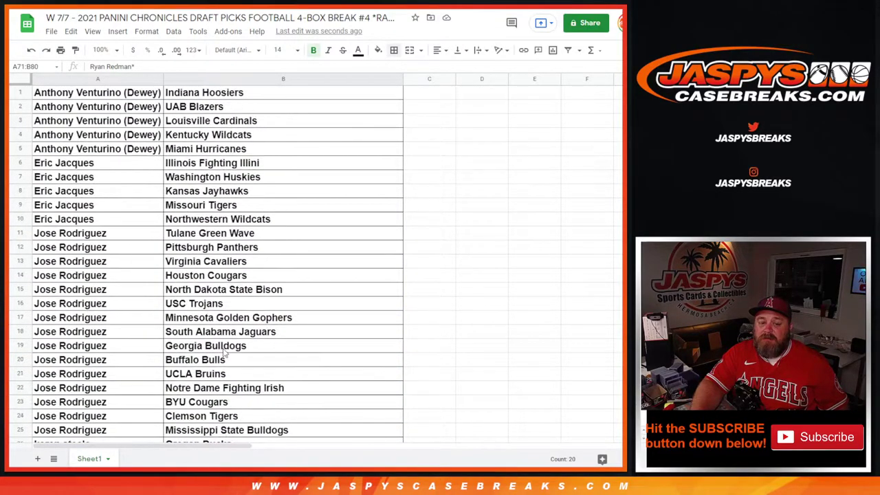
right_click(396, 78)
click(428, 305)
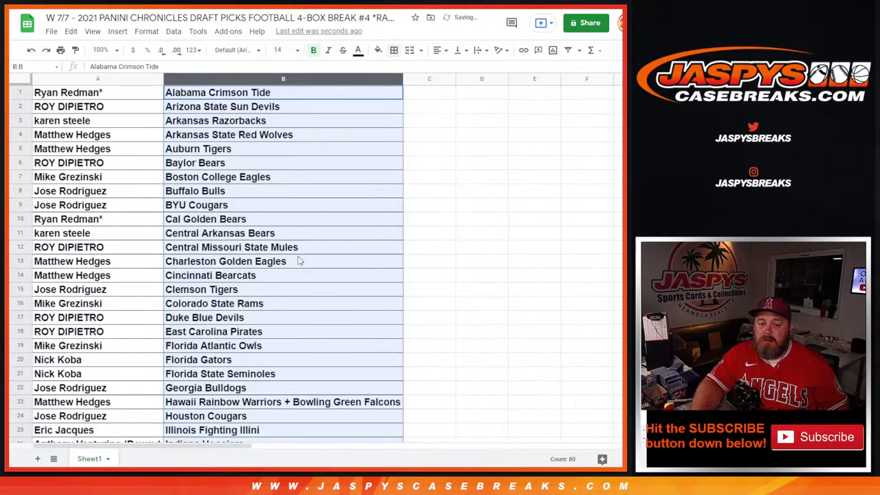
click(288, 262)
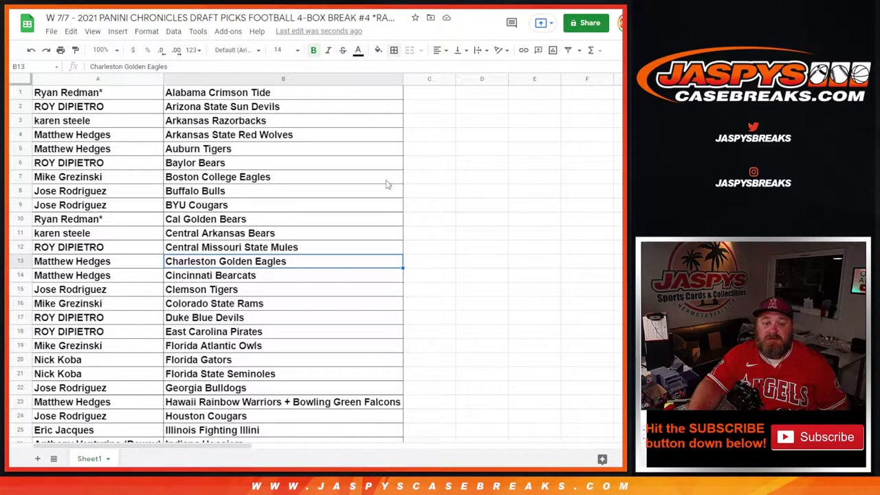
Set up the current sheet for printing in portrait orientation with the workbook title in the header.
click(51, 31)
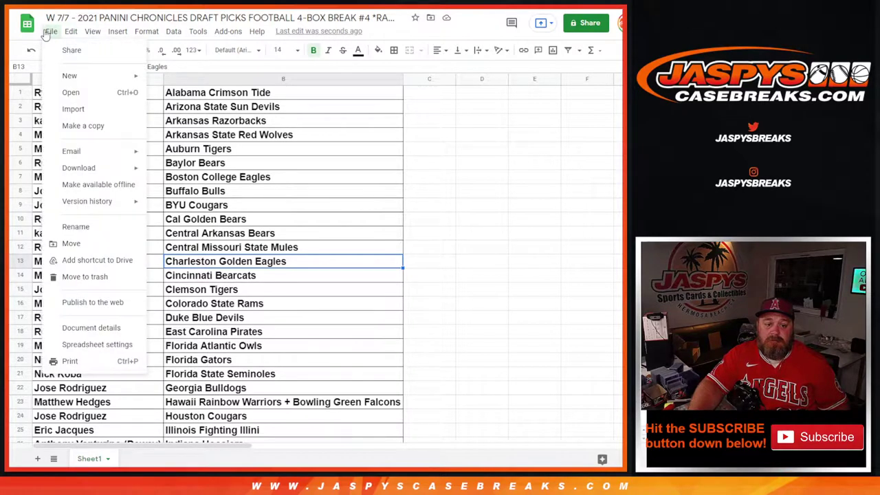
click(69, 360)
click(574, 147)
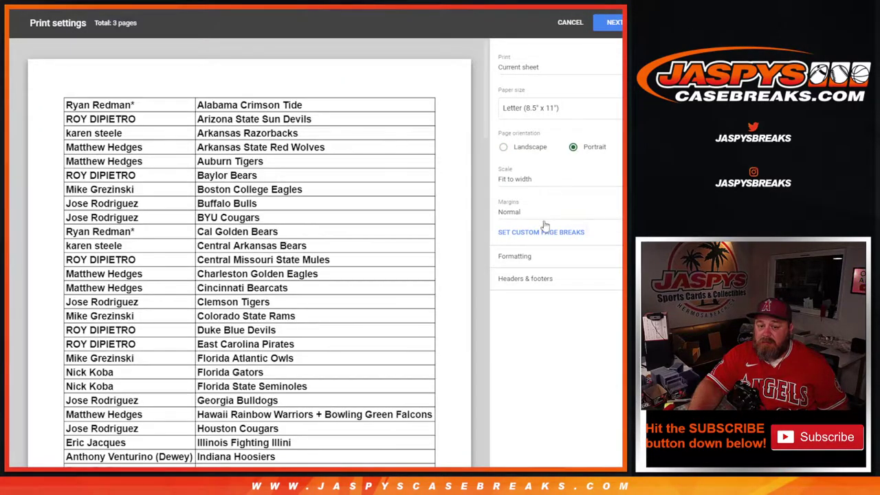
click(524, 279)
click(504, 320)
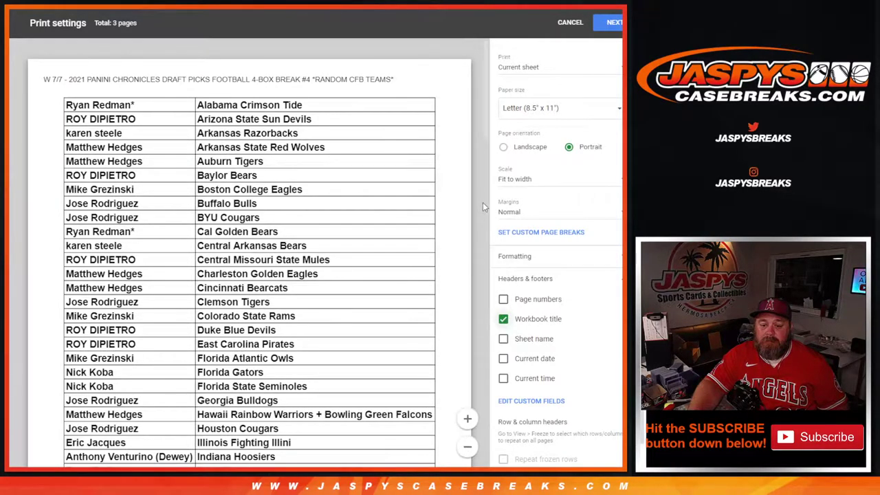
Check the print preview pages and print one copy of all pages on the Samsung M2020 printer.
scroll(476, 294, down, 15)
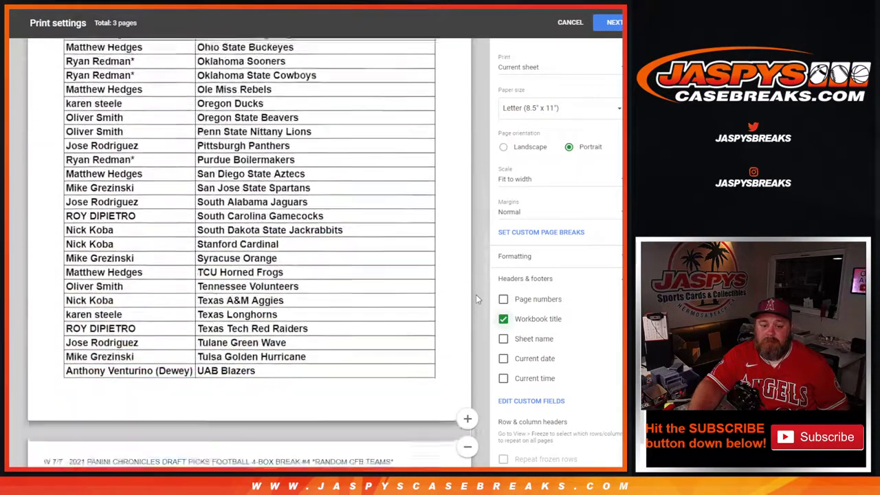
scroll(476, 294, up, 12)
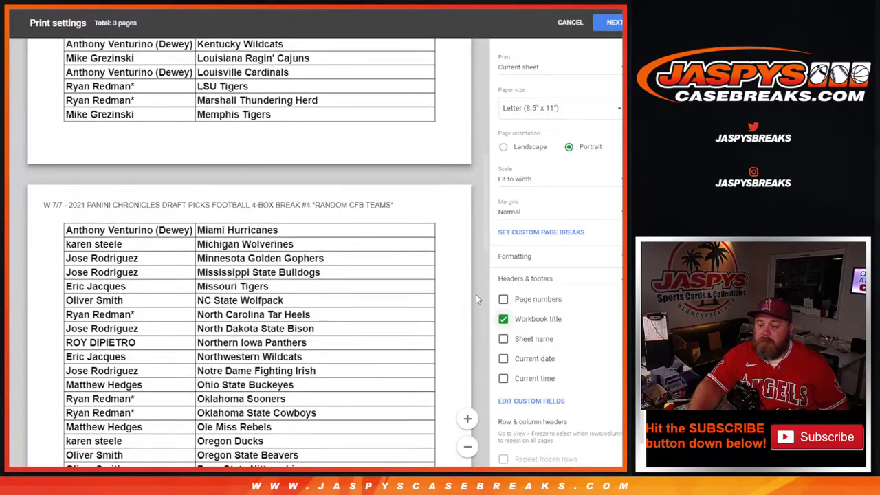
scroll(476, 294, up, 3)
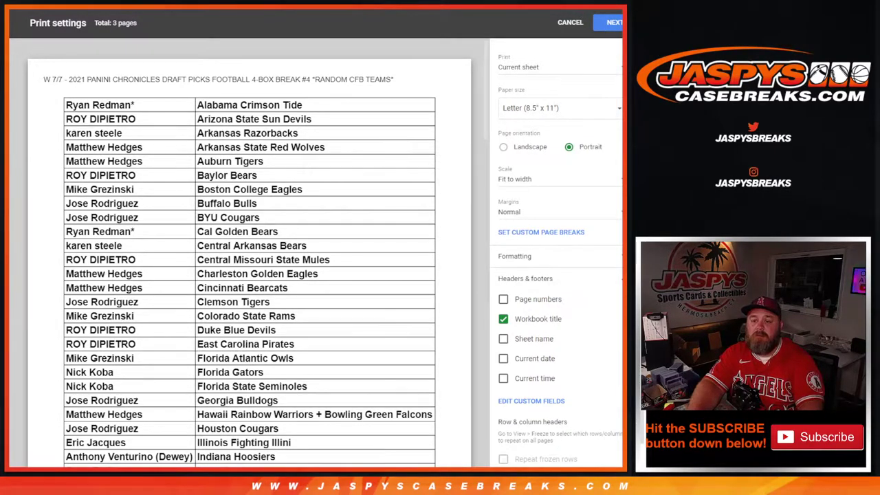
click(614, 22)
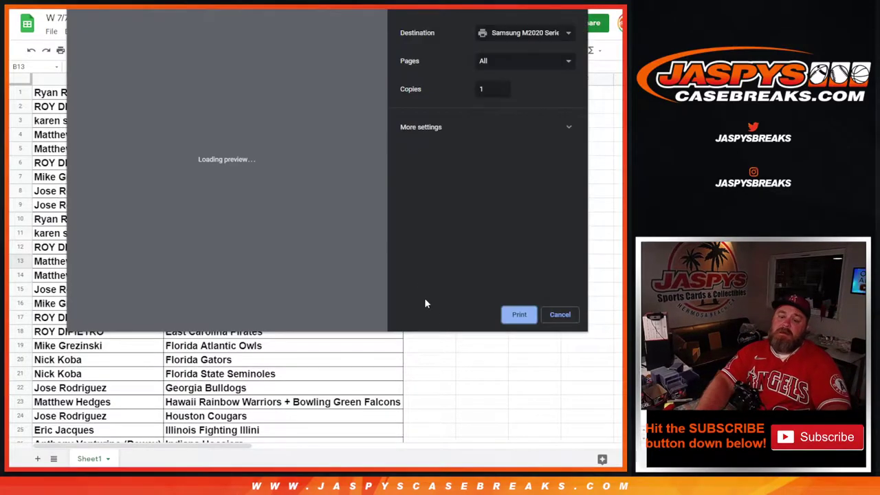
click(520, 315)
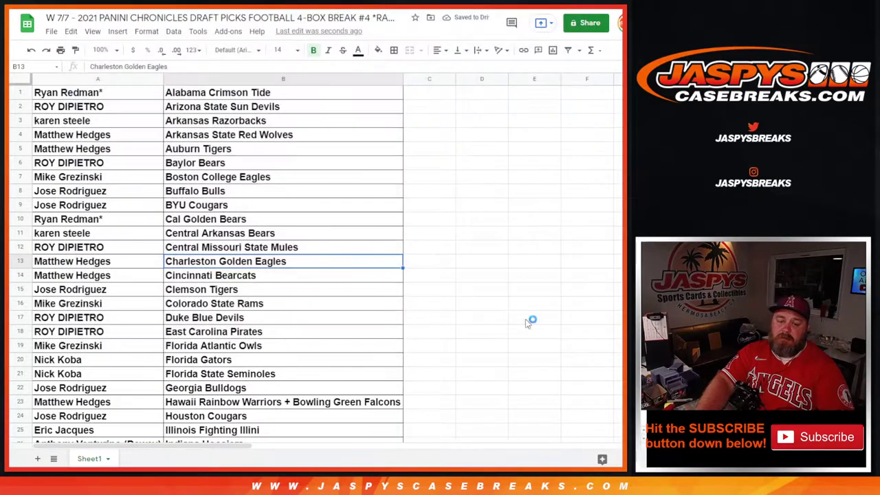